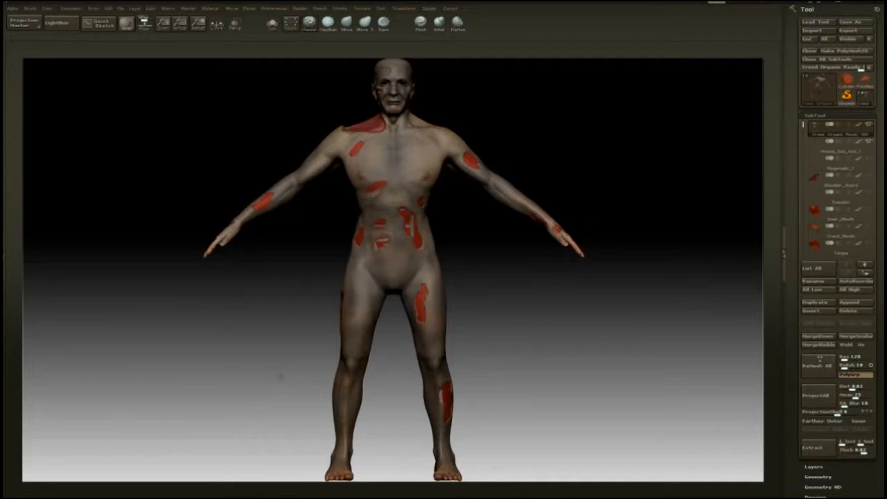
Step: Look over the full-body model from the front and examine the red wounds on its torso and abdomen
left_click(279, 377)
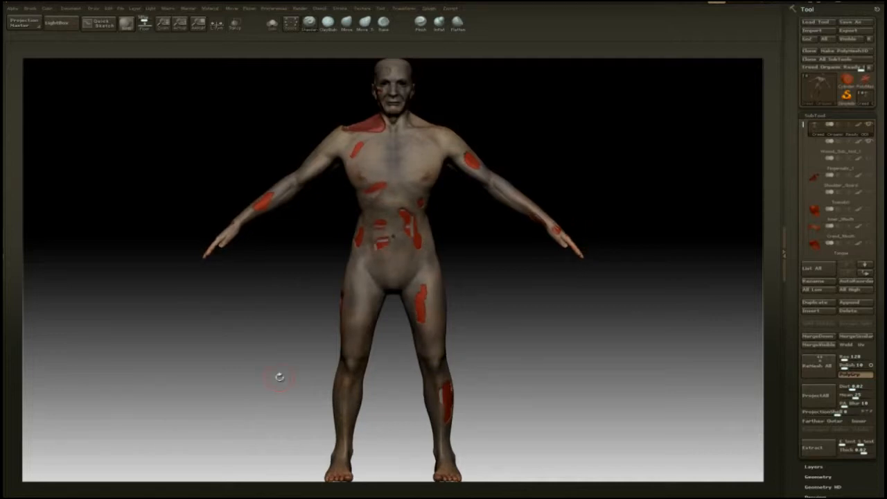
left_click_drag(279, 377, 276, 383)
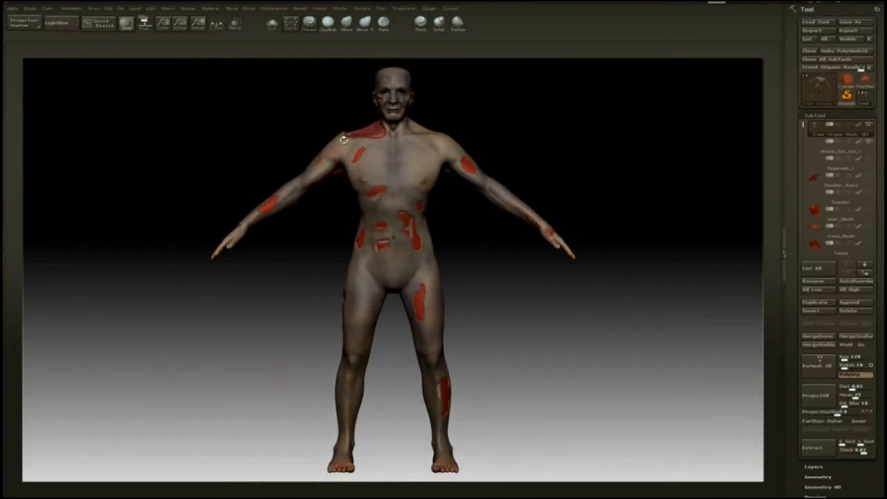
left_click(441, 299)
mouse_move(536, 316)
left_mouse_down()
mouse_move(648, 314)
mouse_move(537, 315)
left_mouse_up()
left_click(477, 272)
left_click(430, 307)
left_click(449, 171)
mouse_move(869, 143)
left_click_drag(497, 252, 558, 231)
left_click_drag(466, 223, 474, 286, "alt")
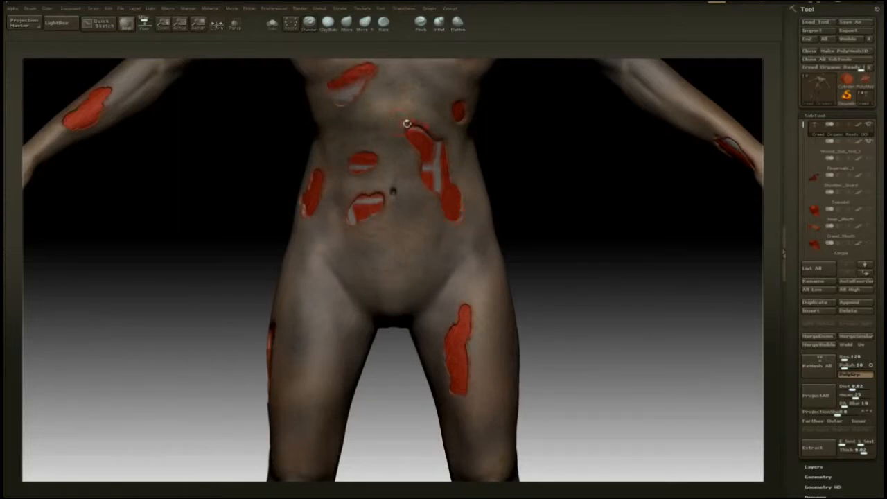
left_click_drag(572, 176, 593, 281)
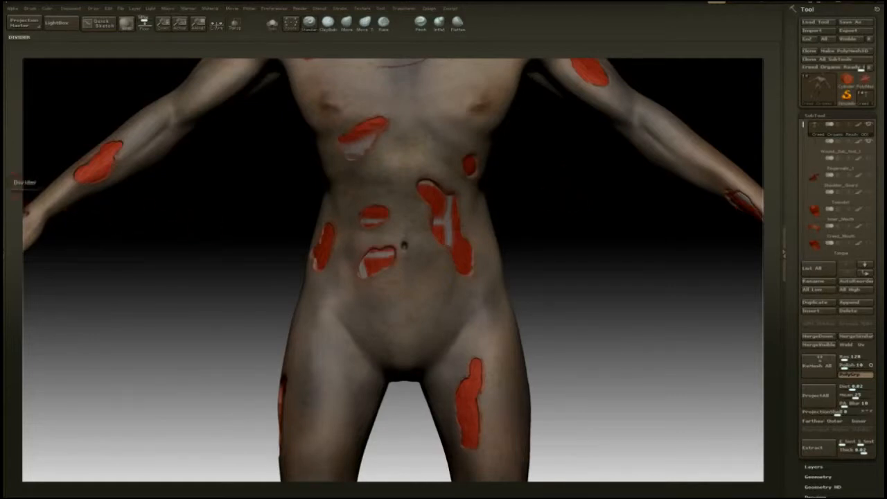
left_click_drag(247, 200, 229, 246, "alt")
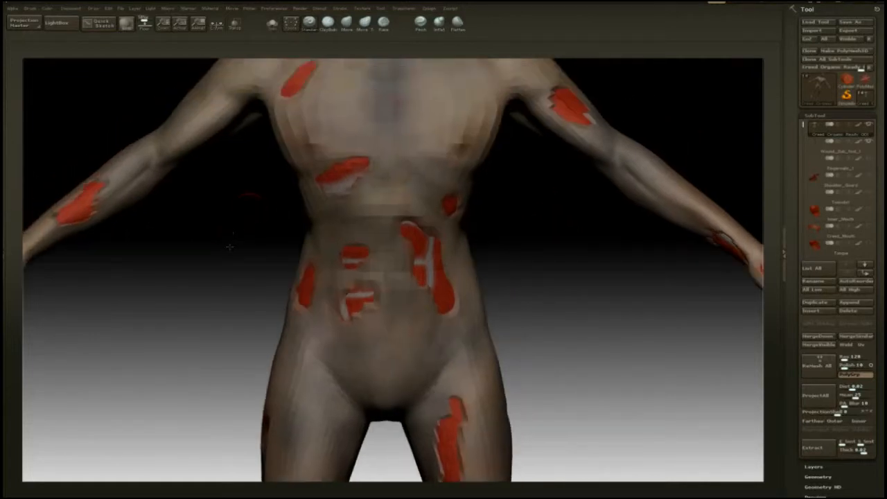
left_click_drag(553, 247, 573, 275, "alt")
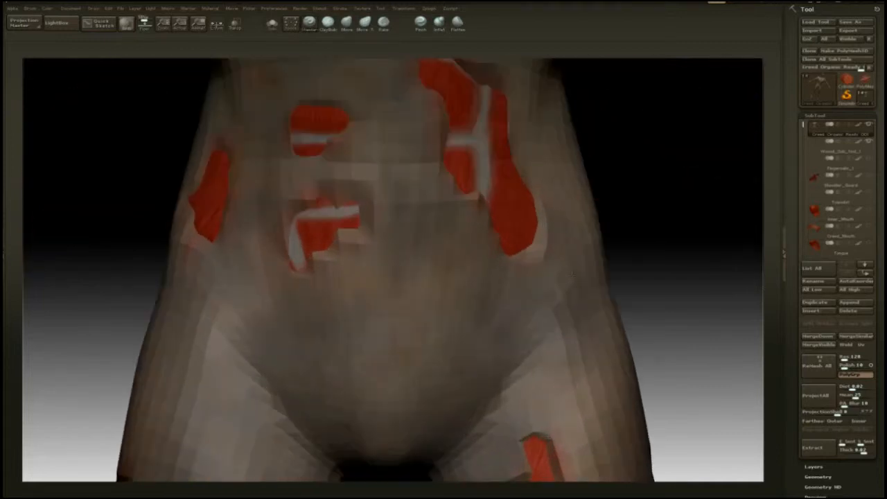
left_click_drag(649, 178, 678, 282, "alt")
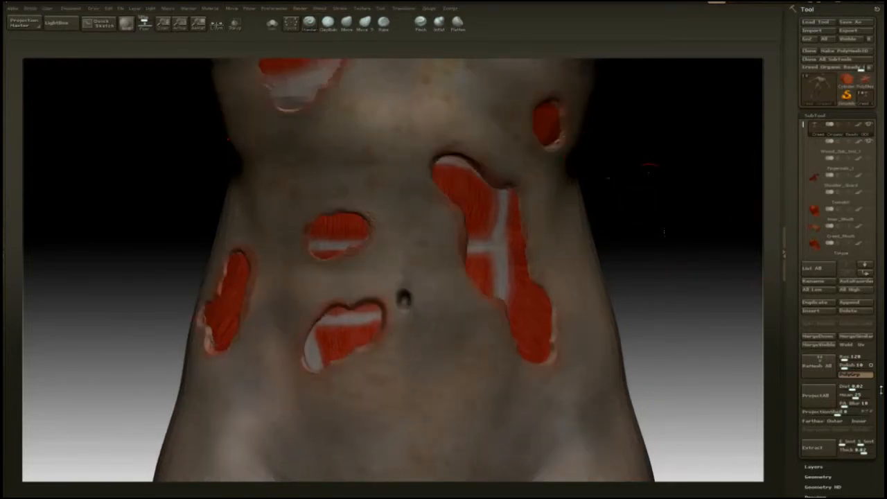
Step: Make Wound_Sub_tool_1 the active subtool and raise its geometry to subdivision level 6
left_click(818, 477)
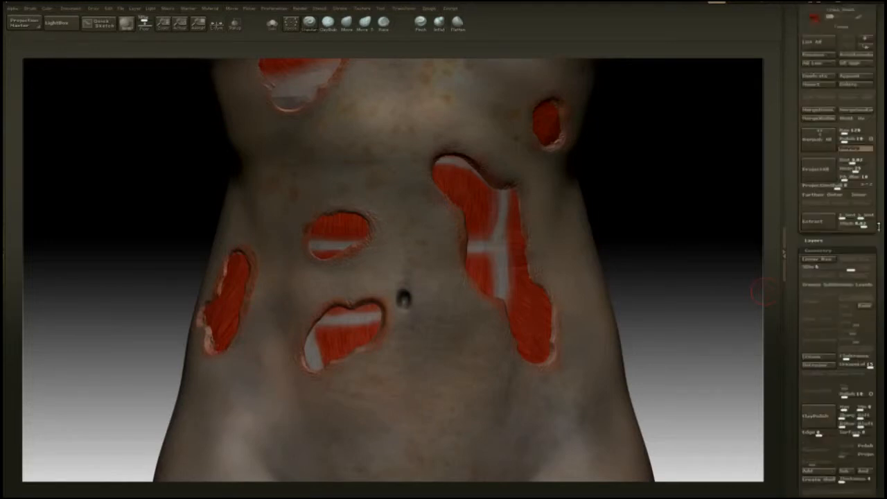
left_click_drag(878, 227, 873, 285)
left_click(811, 147)
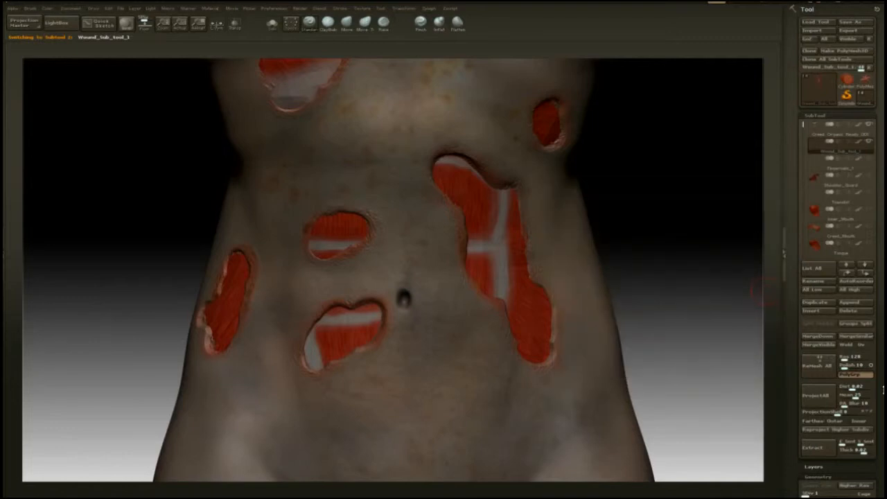
left_click_drag(879, 390, 877, 306)
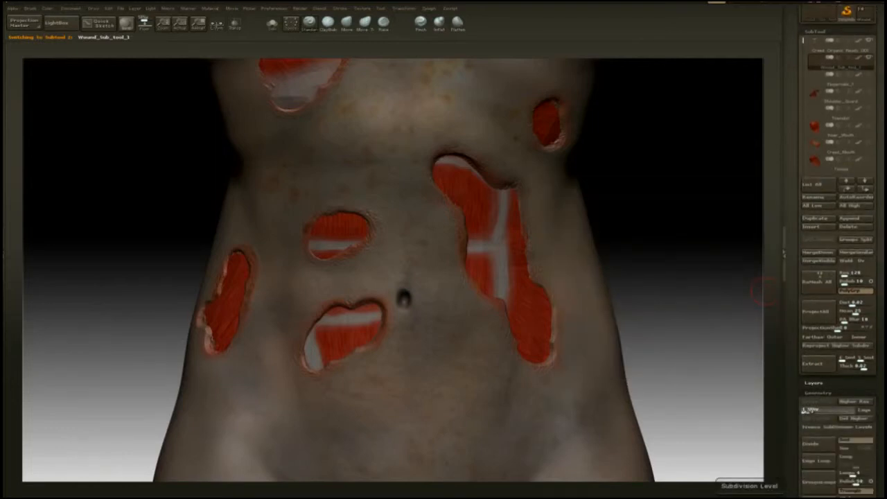
left_click_drag(801, 409, 851, 412)
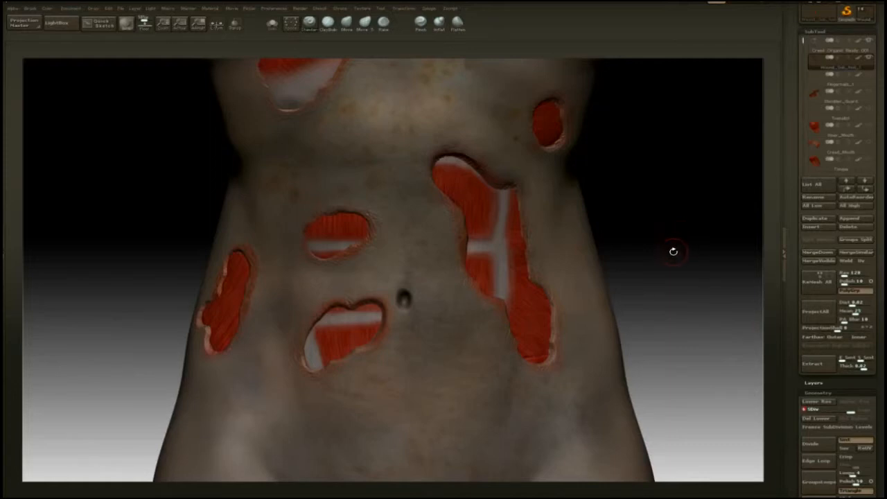
Step: Compare the abdomen wounds at a lower and at the highest subdivision level
key("shift+d")
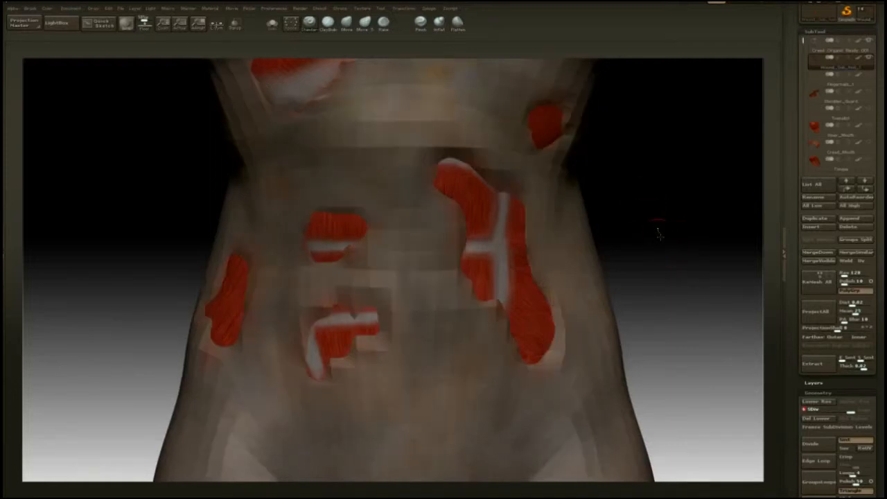
key("shift+d")
key("d")
key("d")
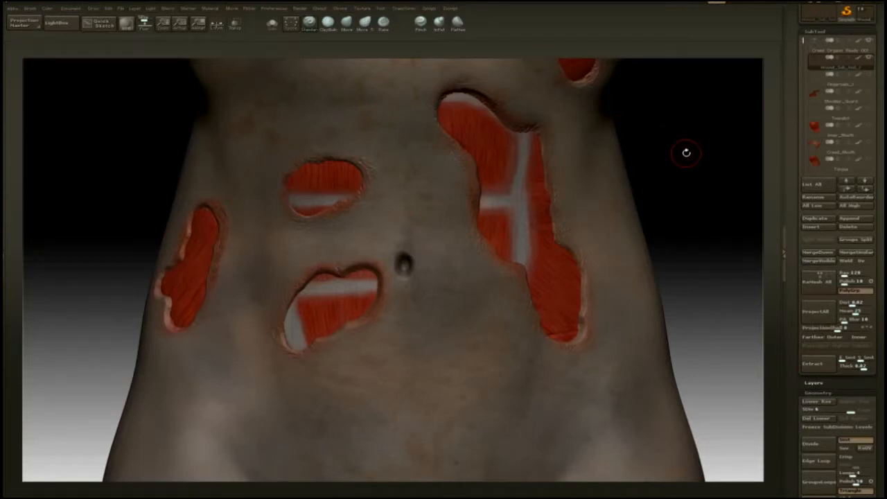
key("shift+d")
left_click_drag(688, 158, 719, 212, "alt")
key("d")
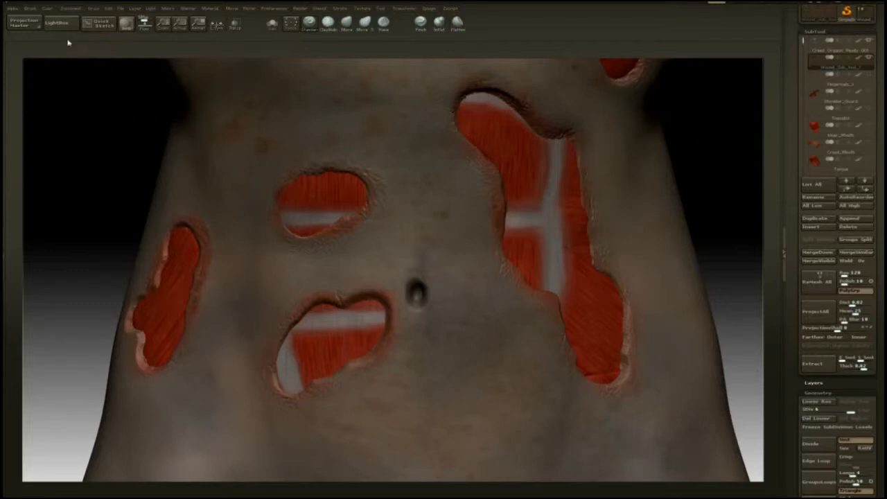
Step: Send the abdomen view with the wounds to Photoshop through ZAppLink, dropping the tool with Fade enabled
left_click(69, 8)
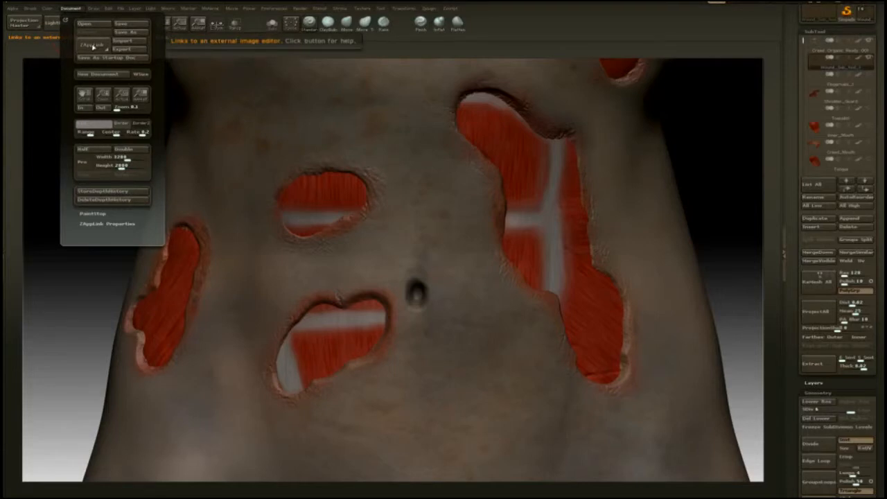
left_click(92, 46)
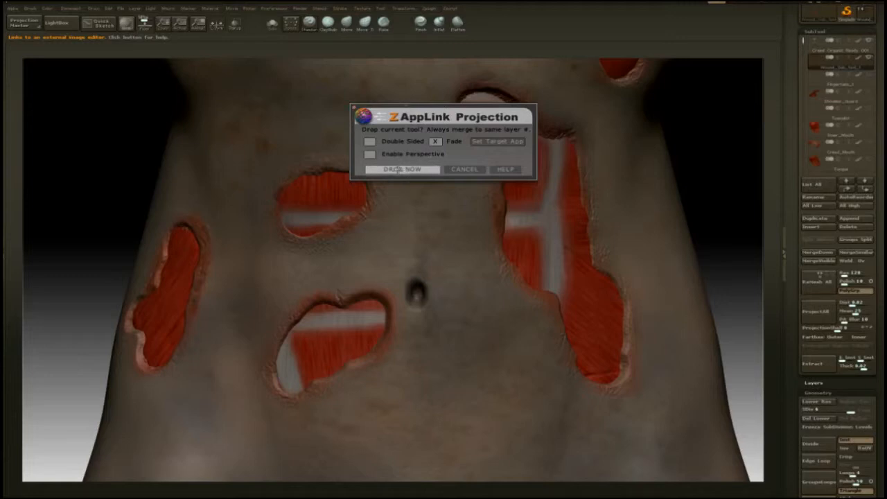
left_click(399, 169)
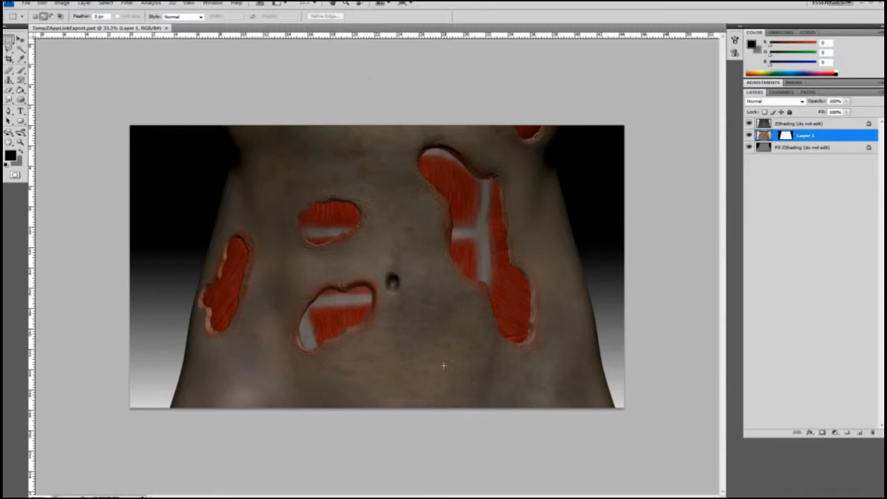
left_click(21, 142)
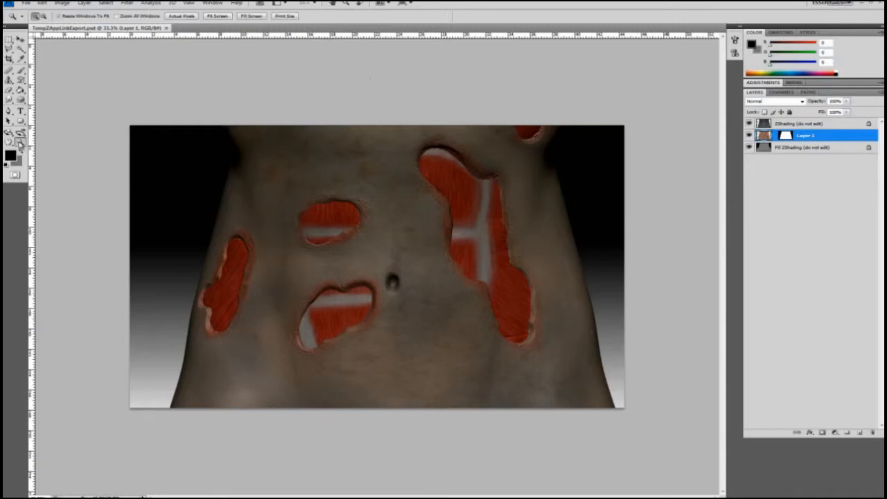
left_click(329, 221)
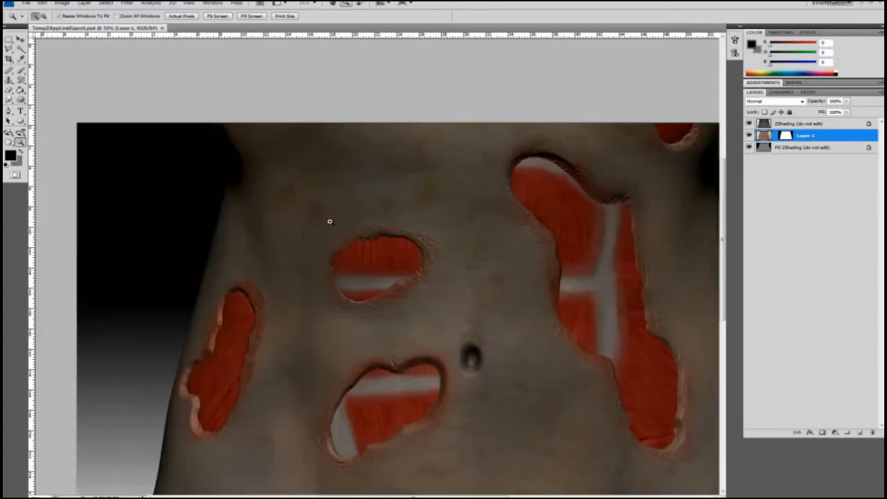
left_click(408, 275)
left_click(407, 271, "alt")
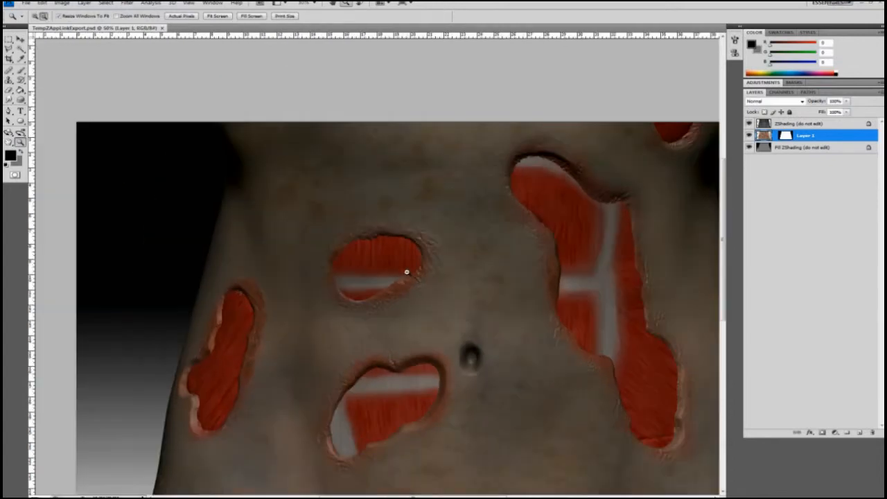
left_click(406, 271, "alt")
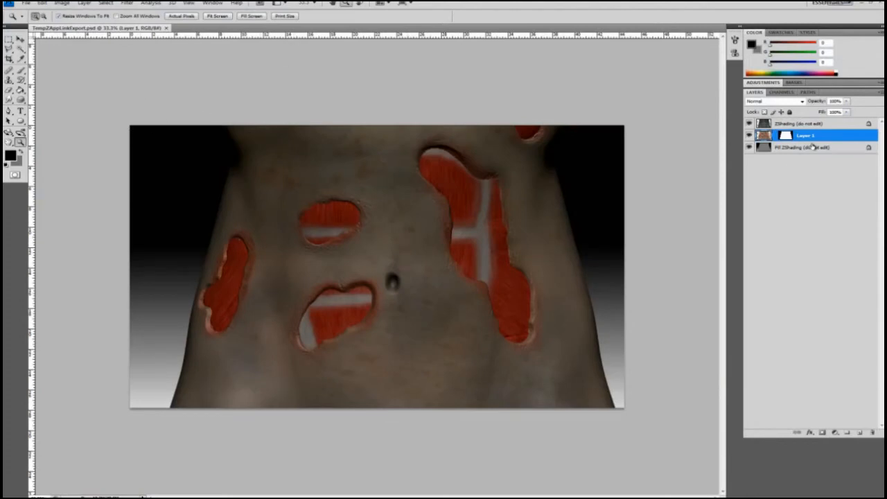
Step: Duplicate Layer 1 of the exported image, including its mask, into a new document
right_click(813, 136)
left_click(820, 173)
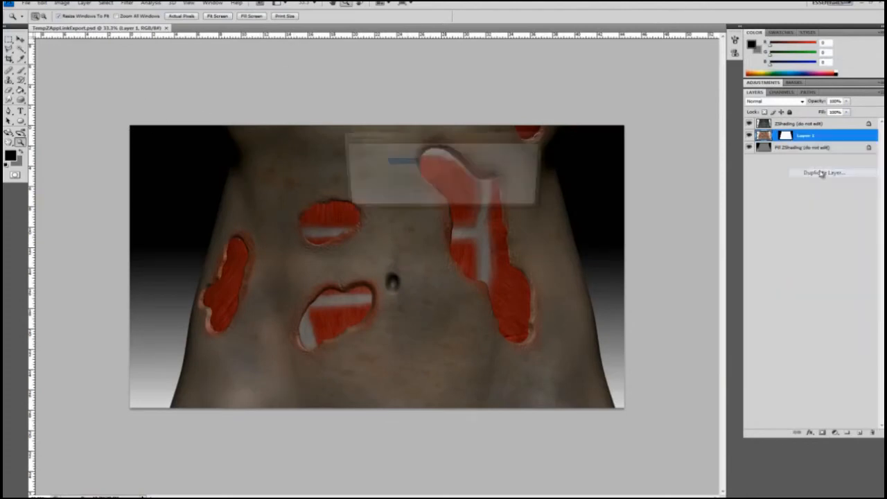
left_click(489, 183)
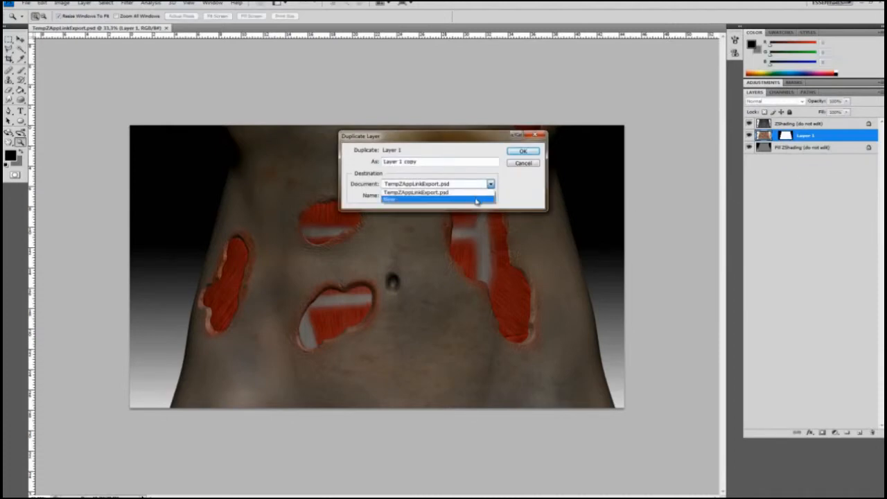
left_click(476, 200)
left_click(523, 151)
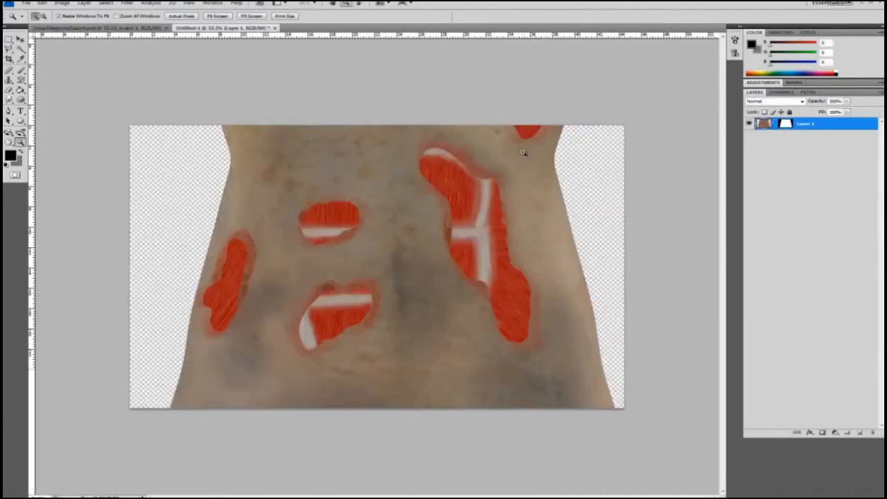
Step: Compare the unshaded duplicate in the new document with the shaded TempZAppLinkExport.psd
left_click(136, 27)
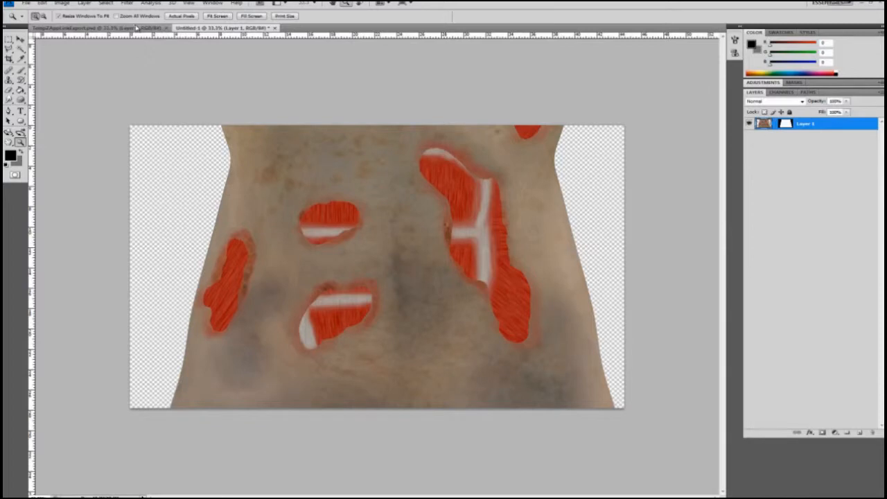
left_click(137, 28)
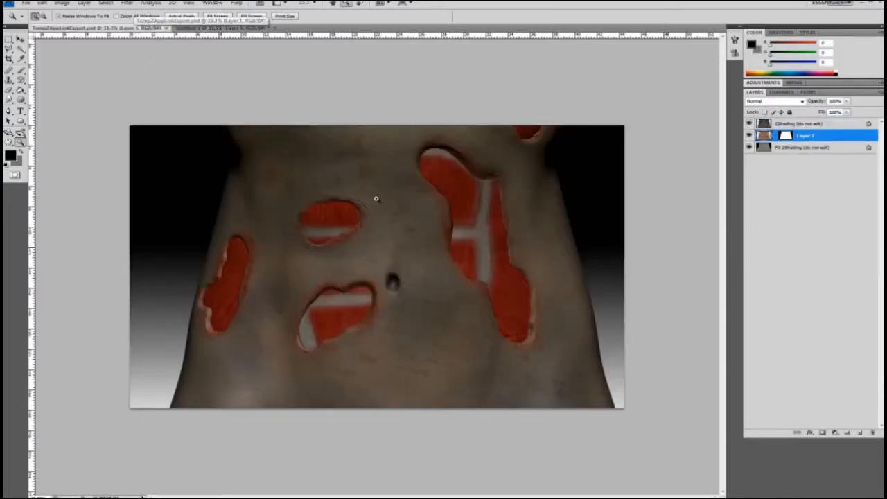
left_click(201, 28)
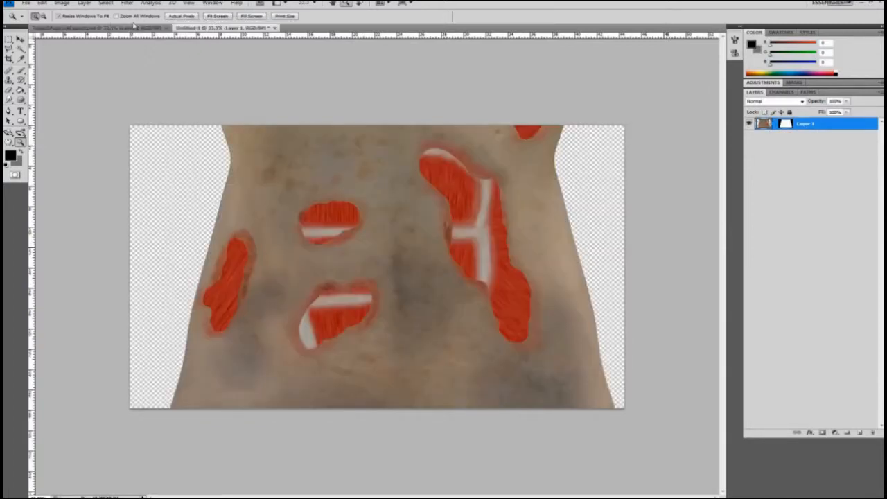
Step: Leave TempZAppLinkExport.psd unedited, switch back to ZBrush and accept the ZAppLink image as unchanged
left_click(109, 28)
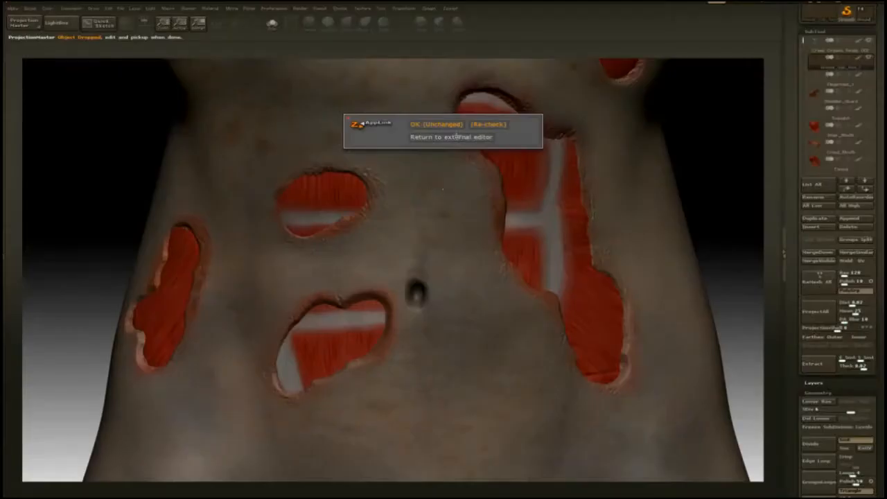
left_click(439, 125)
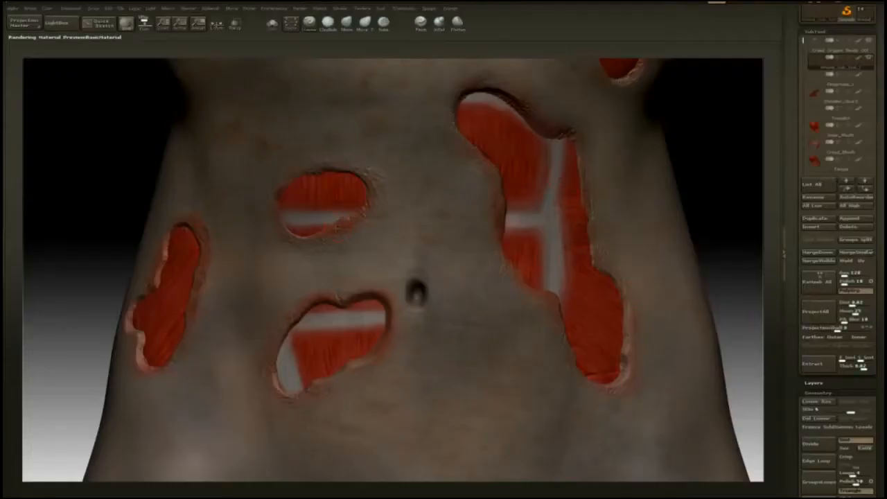
Step: Hide the wound subtool and make the Creed Organic Ready 001 body the active, visible subtool
left_click(871, 59)
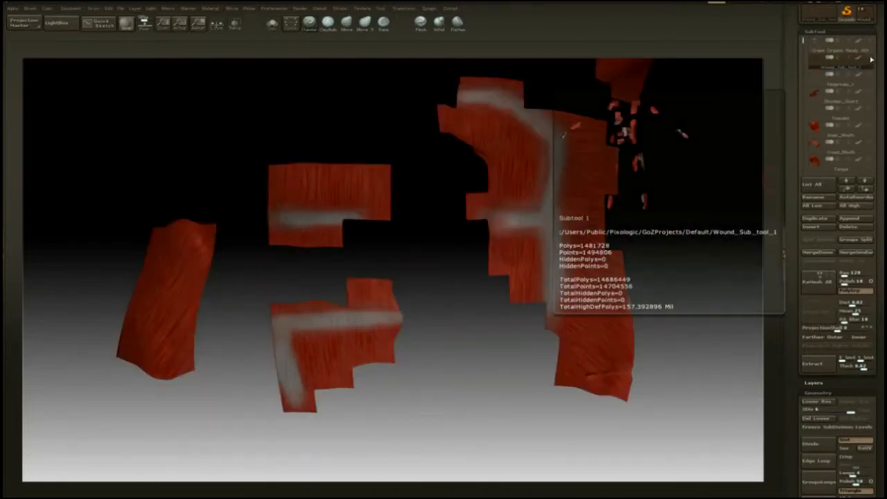
left_click(872, 85)
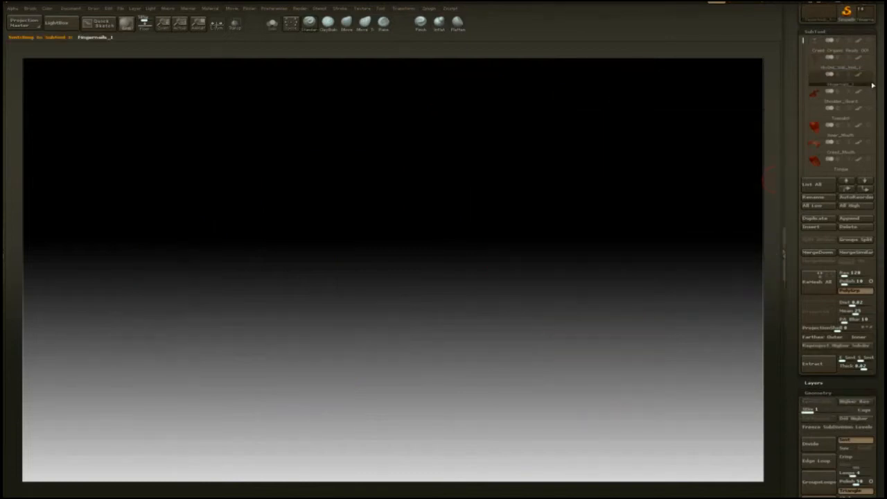
left_click(869, 51)
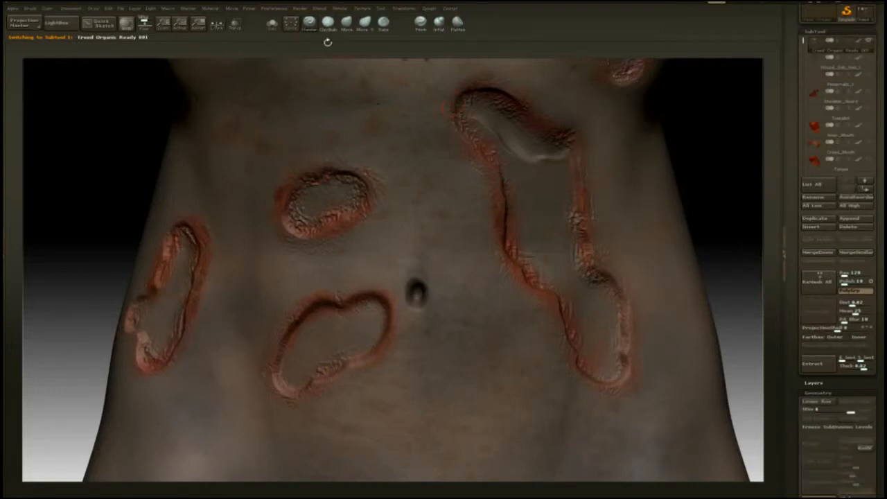
Step: Export the body's abdomen view to Photoshop with ZAppLink and update the open TempZAppLinkExport.psd from the changed disk copy
left_click(71, 8)
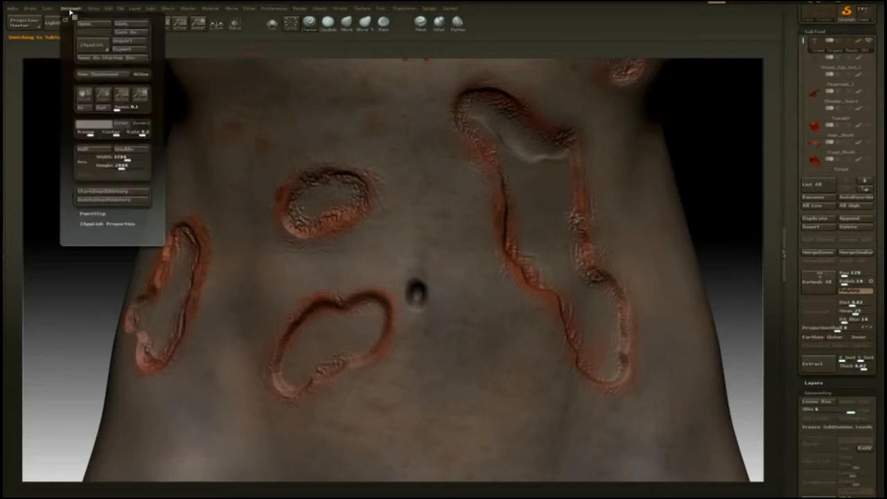
left_click(83, 43)
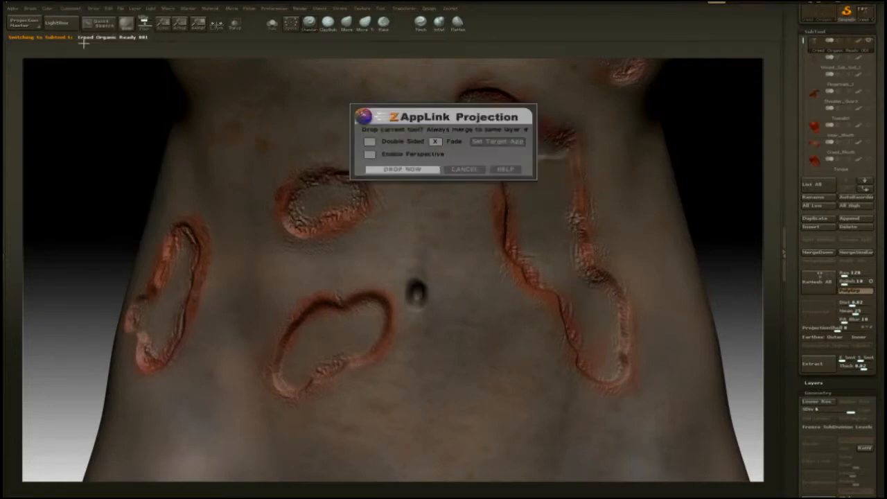
left_click(422, 170)
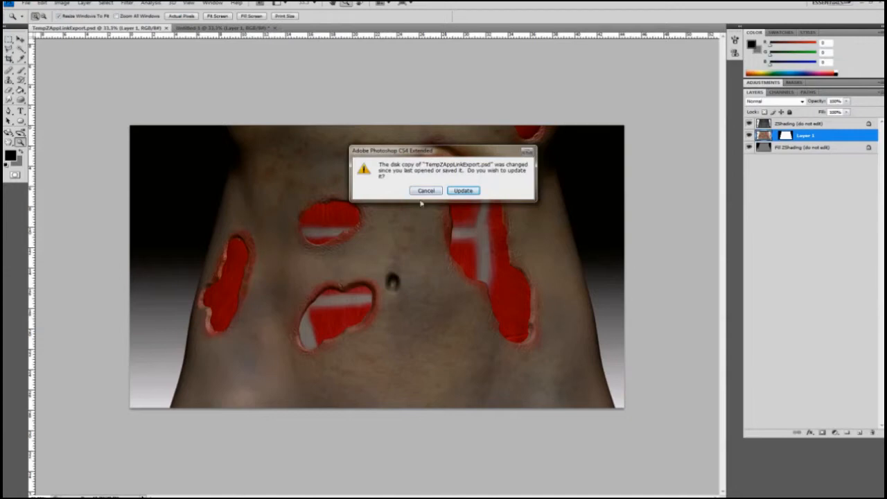
left_click(464, 190)
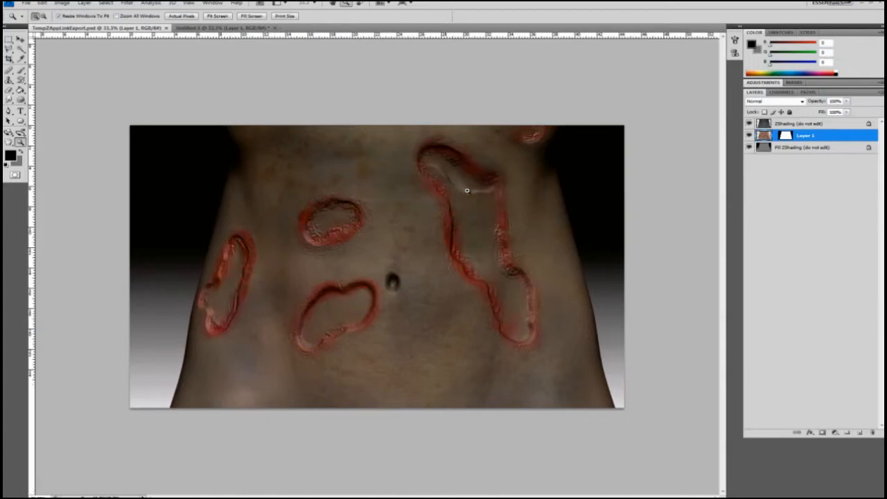
Step: Duplicate the wound texture layer with its mask from the Untitled-1 document into TempZAppLinkExport.psd
left_click(181, 28)
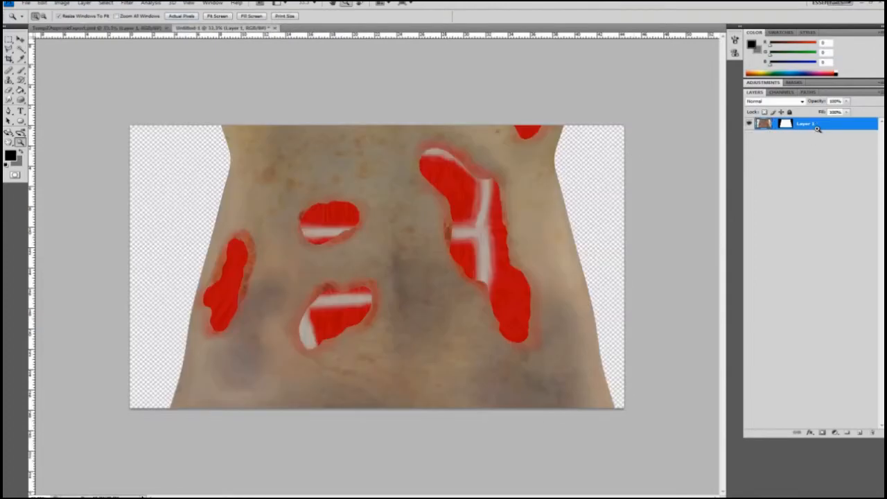
right_click(817, 129)
left_click(822, 167)
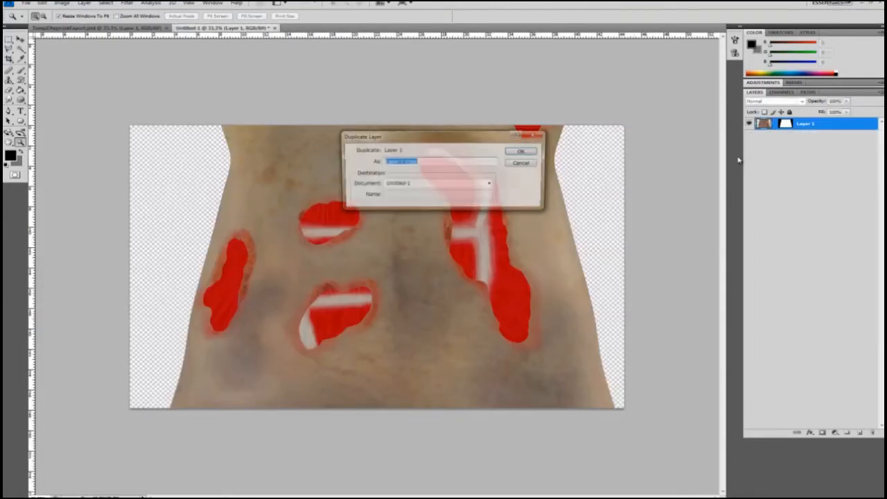
left_click(420, 186)
left_click(430, 192)
left_click(521, 150)
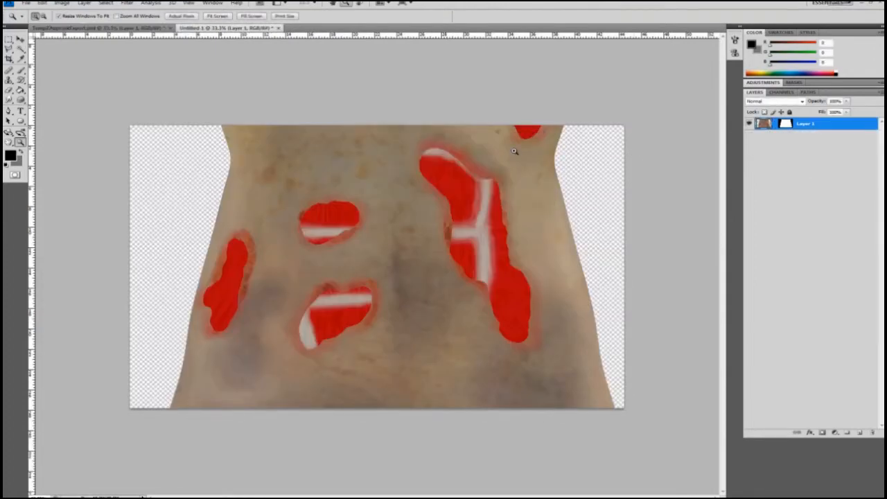
Step: In TempZAppLinkExport.psd, merge the duplicated wound layer, Layer 2, with the body's Layer 1
left_click(88, 29)
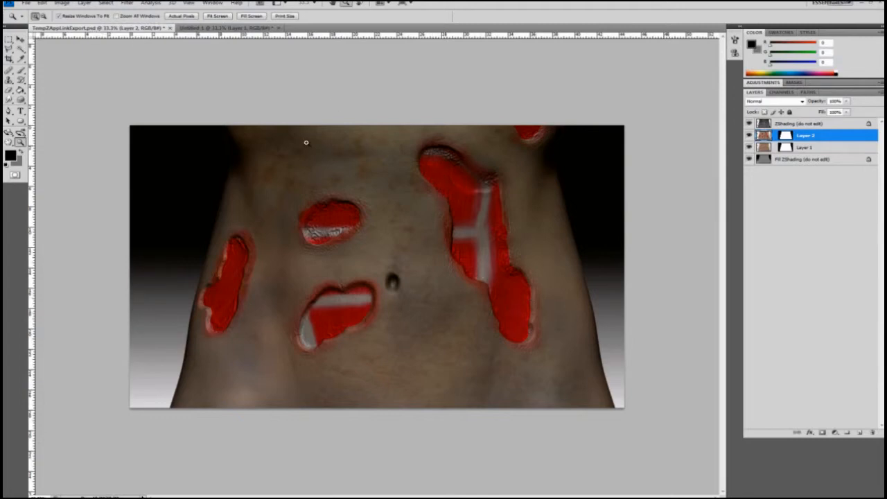
left_click(816, 148, "shift")
right_click(816, 149)
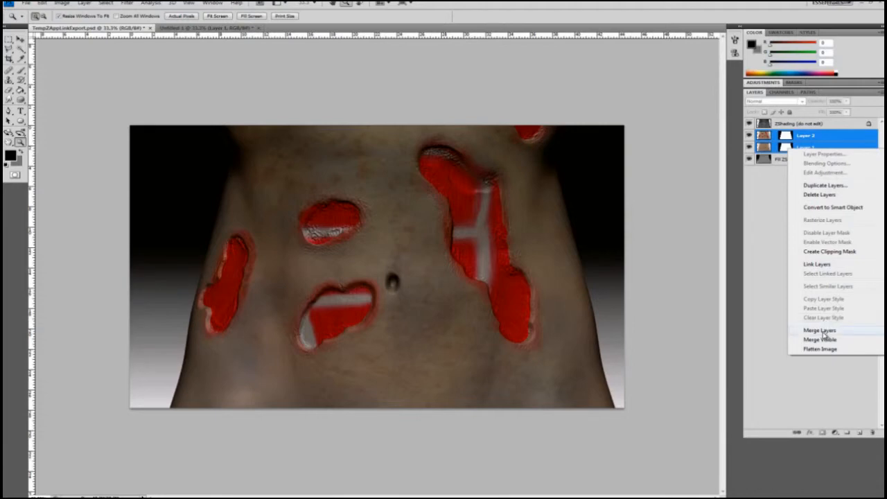
left_click(822, 332)
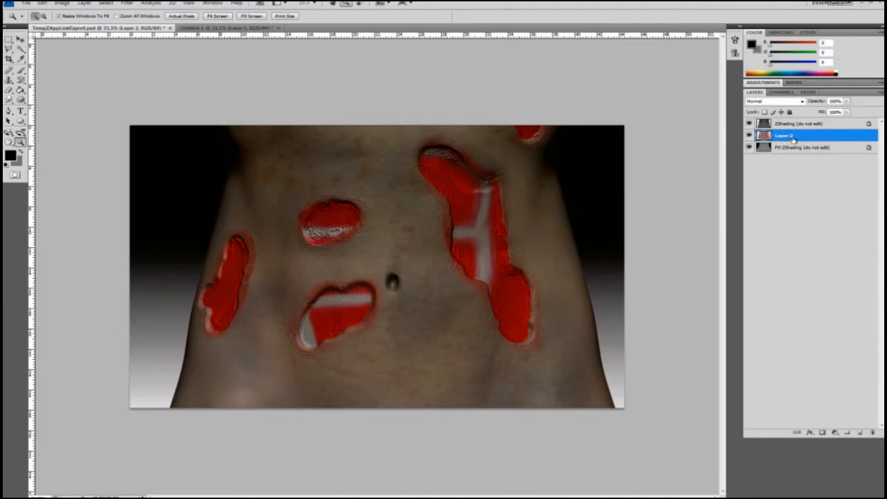
Step: Rename the merged layer between the two ZShading layers as Layer 1
double_click(793, 138)
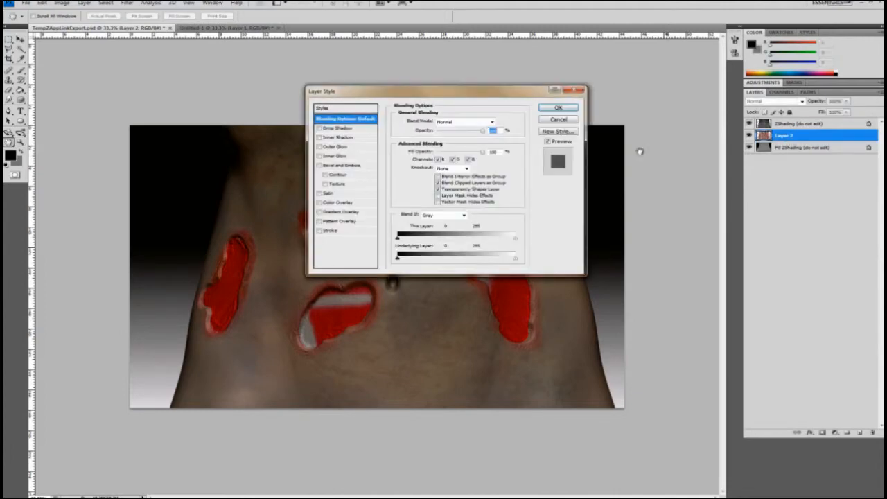
left_click(573, 91)
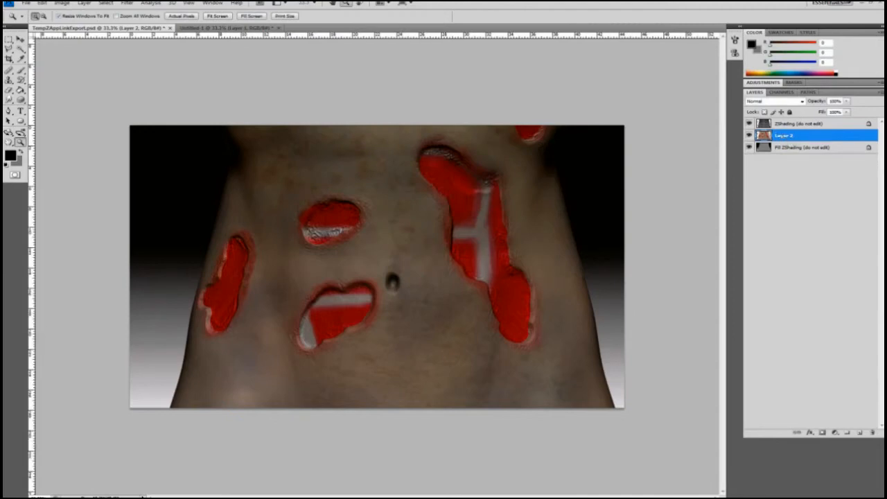
double_click(784, 135)
left_click(61, 147)
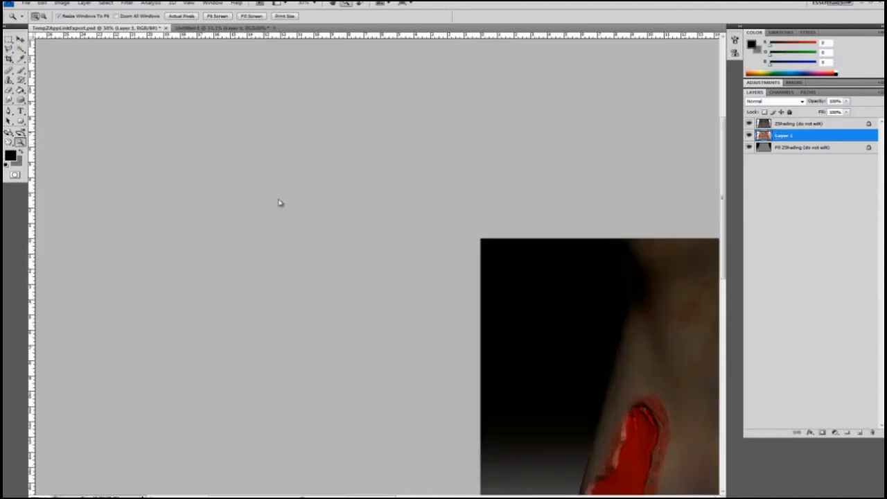
Step: Retouch the edges of the red wounds on Layer 1 with the Healing Brush, using a sampled source on the current layer
left_click(277, 199, "alt")
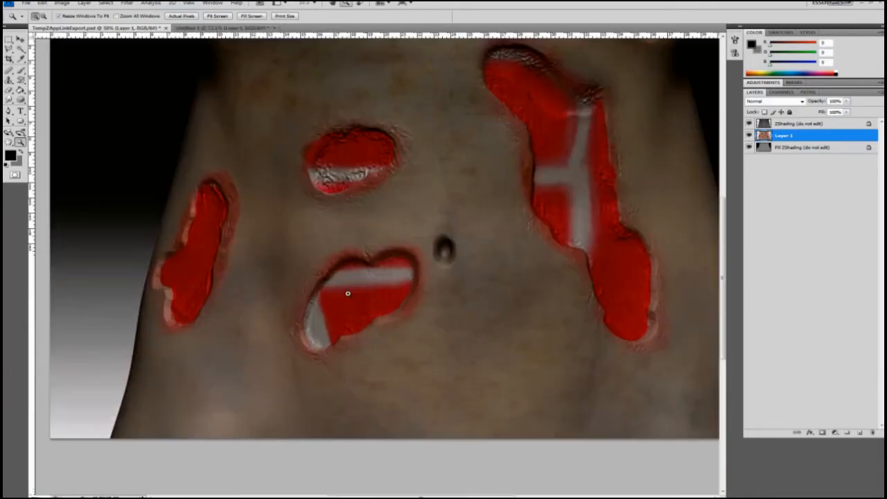
left_click(346, 294)
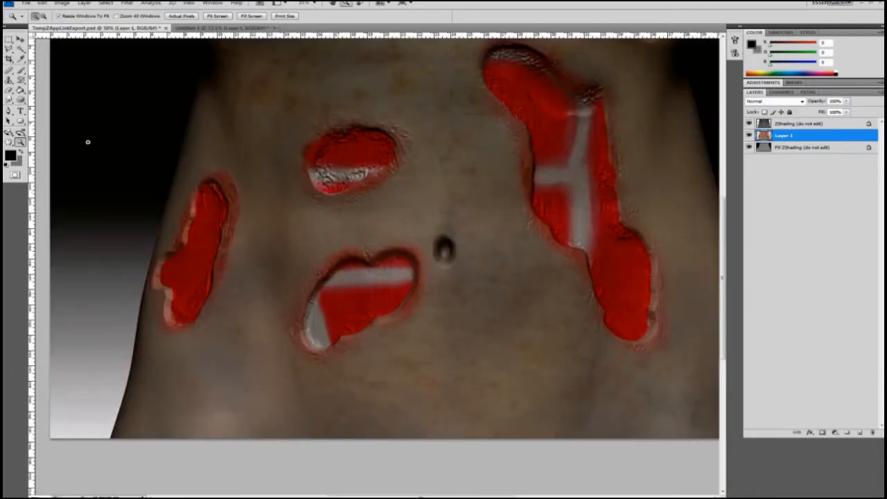
left_click(14, 78)
key("s")
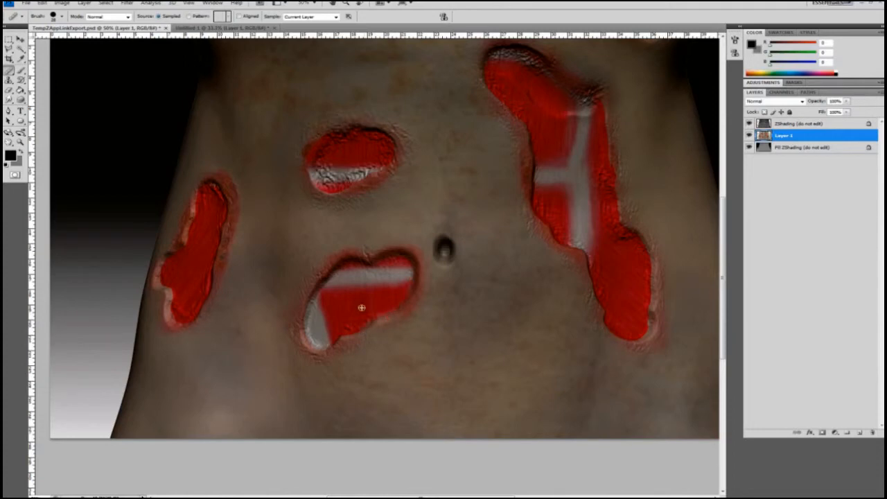
mouse_move(347, 334)
left_mouse_down()
mouse_move(337, 340)
mouse_move(351, 335)
left_mouse_up()
left_click(135, 283, "alt")
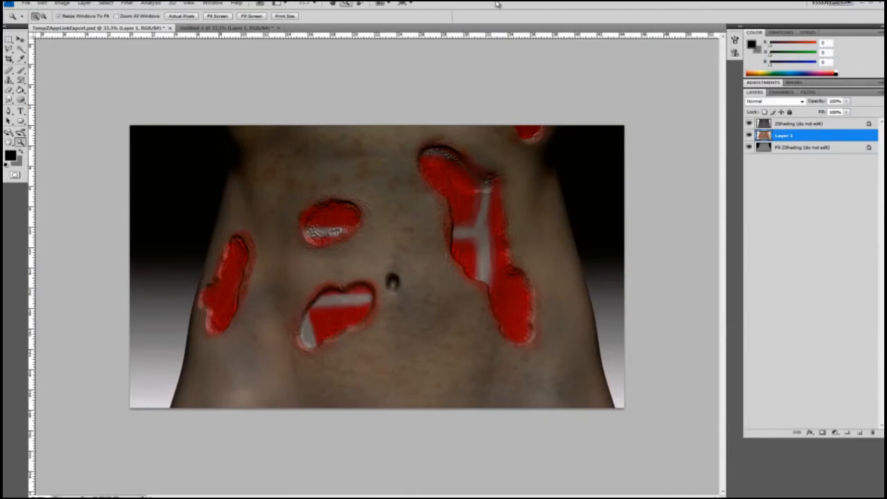
Step: Save TempZAppLinkExport.psd, switch back to ZBrush and pick up the edited image as the body's projected texture
left_click(25, 3)
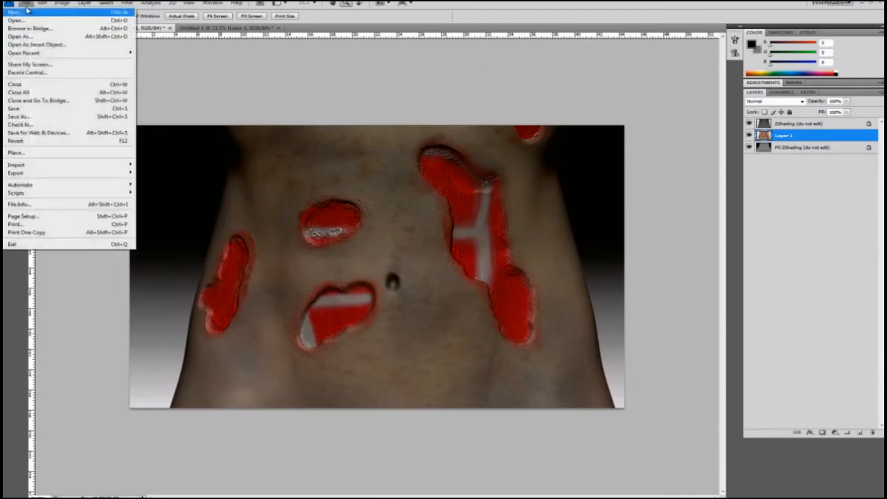
left_click(38, 111)
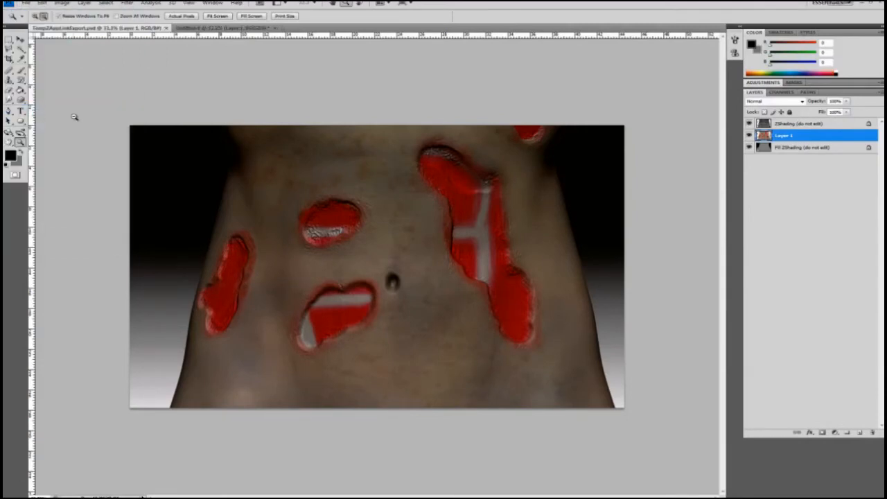
key("alt+Tab")
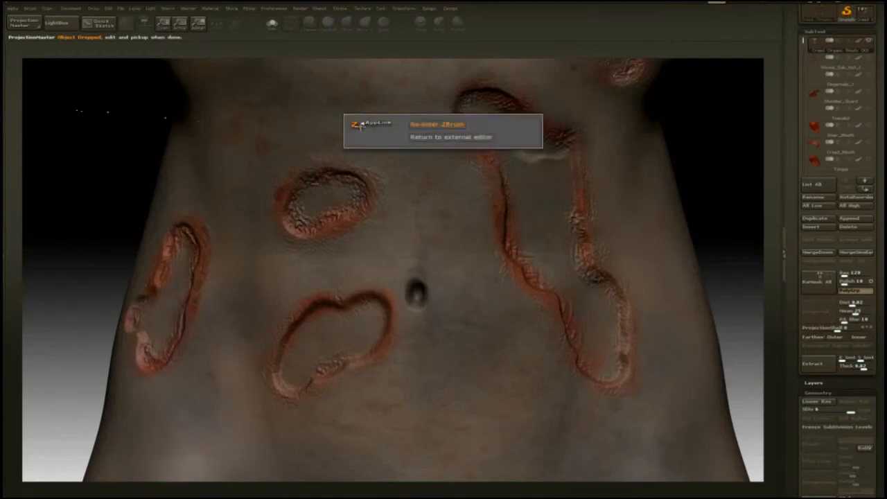
left_click(421, 126)
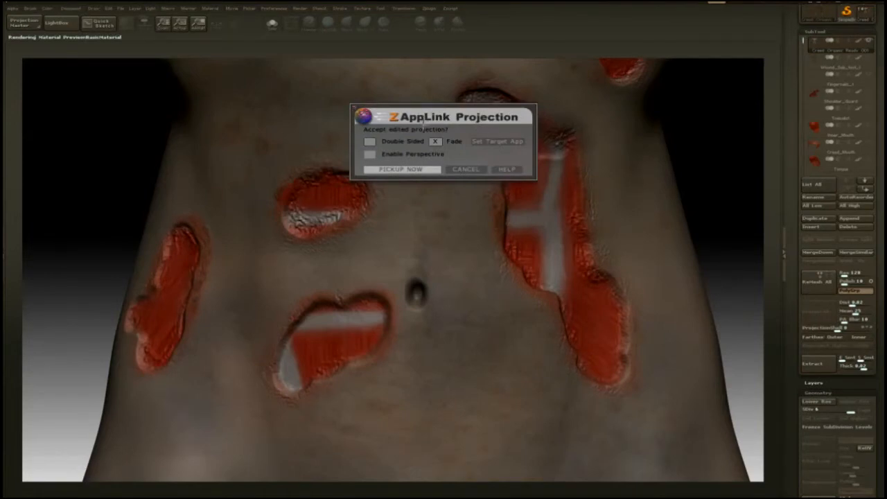
left_click(406, 170)
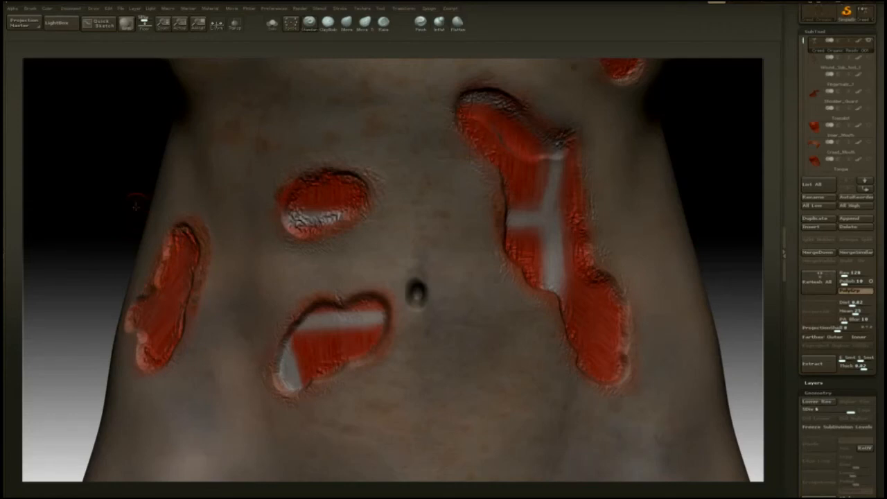
Step: Check the projected wound texture on the body from the side and front, and make the Wound_Sub_tool_1 subtool visible again
left_click_drag(136, 203, 165, 210)
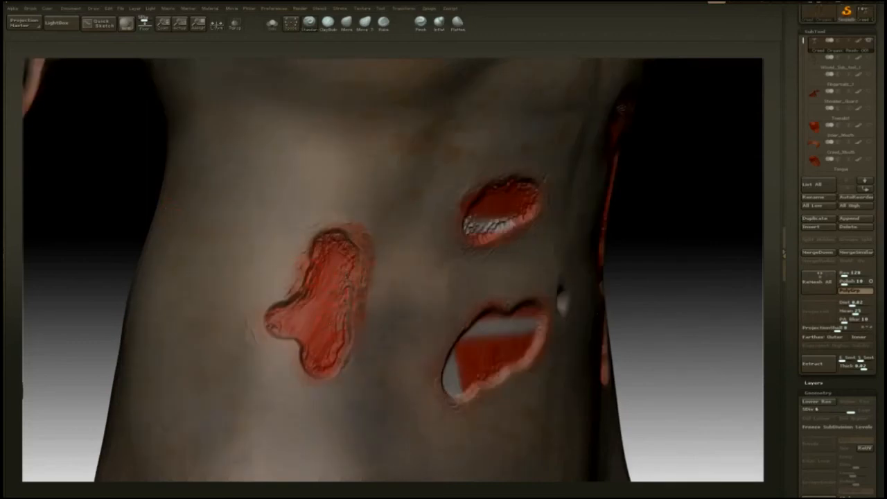
mouse_move(686, 267)
left_mouse_down()
mouse_move(699, 269)
mouse_move(686, 269)
left_mouse_up()
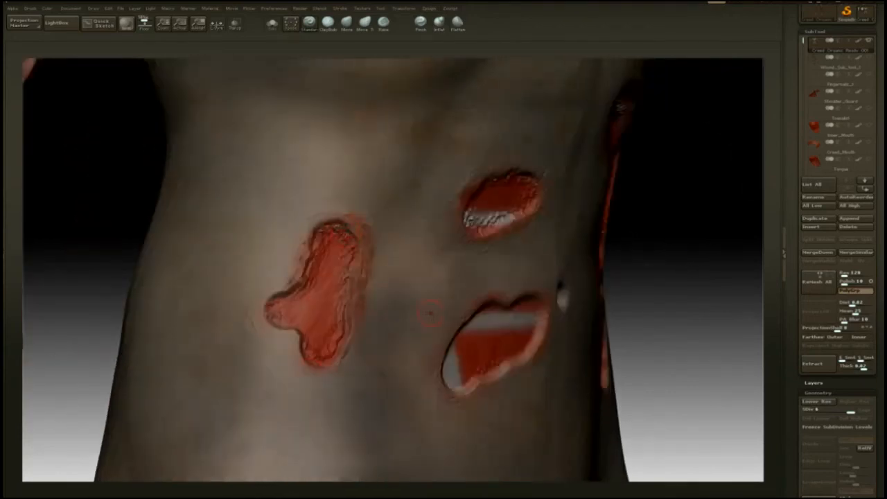
left_click_drag(699, 269, 672, 266)
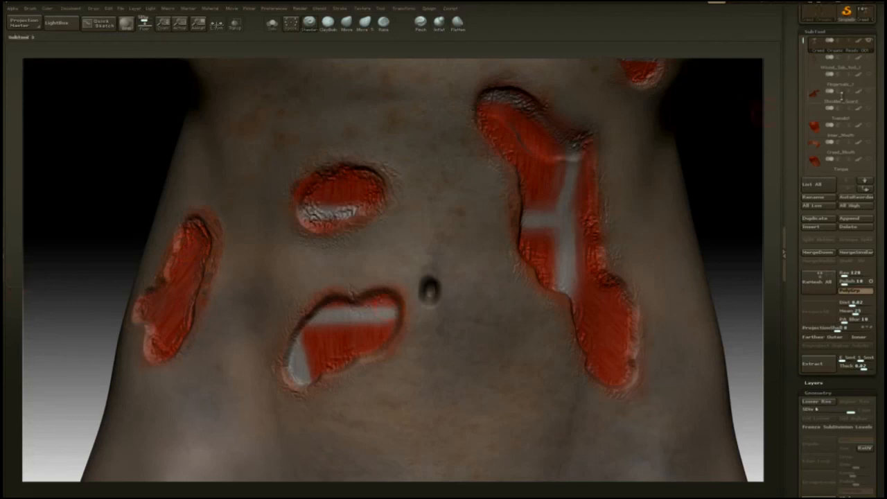
left_click(871, 61)
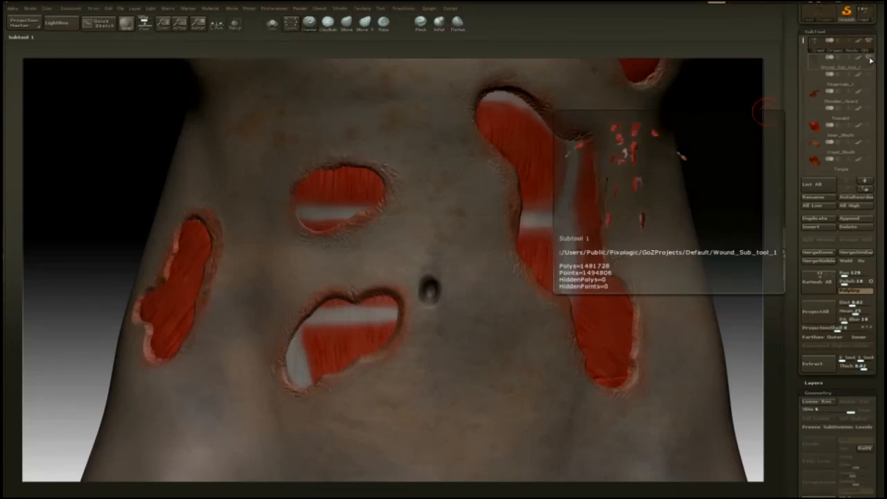